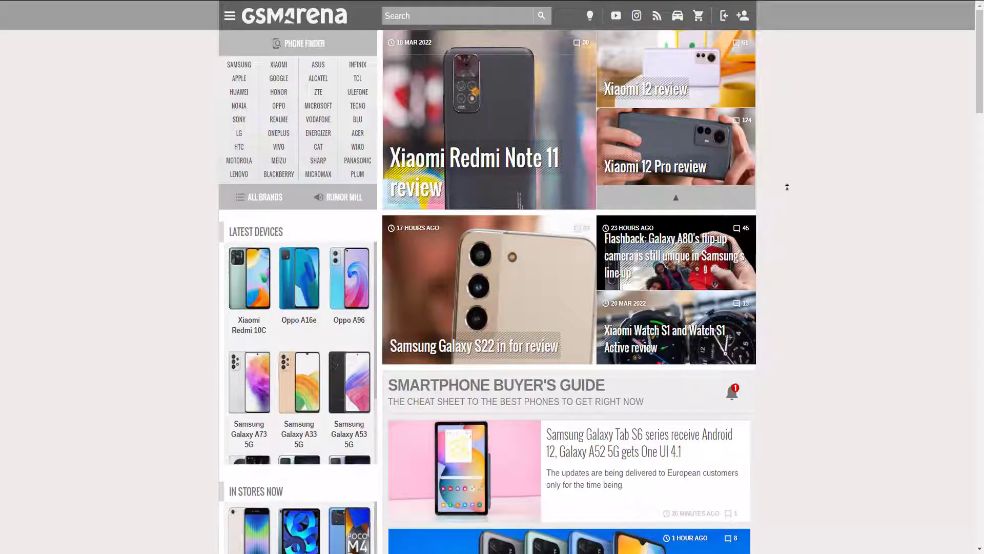
scroll(787, 187, "down", 2)
scroll(693, 154, "up", 2)
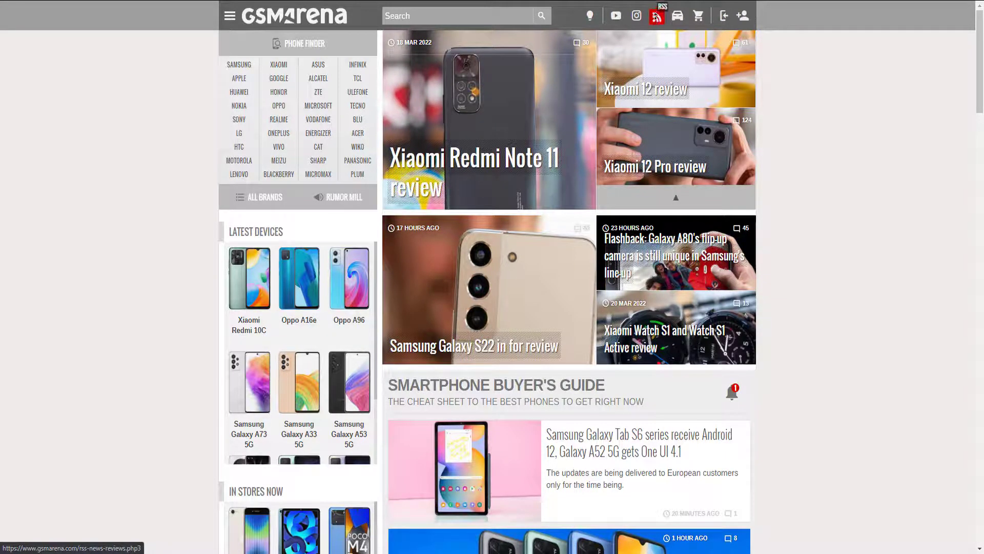
Step: View GSMArena's latest news and reviews RSS feed as raw XML
left_click(657, 15)
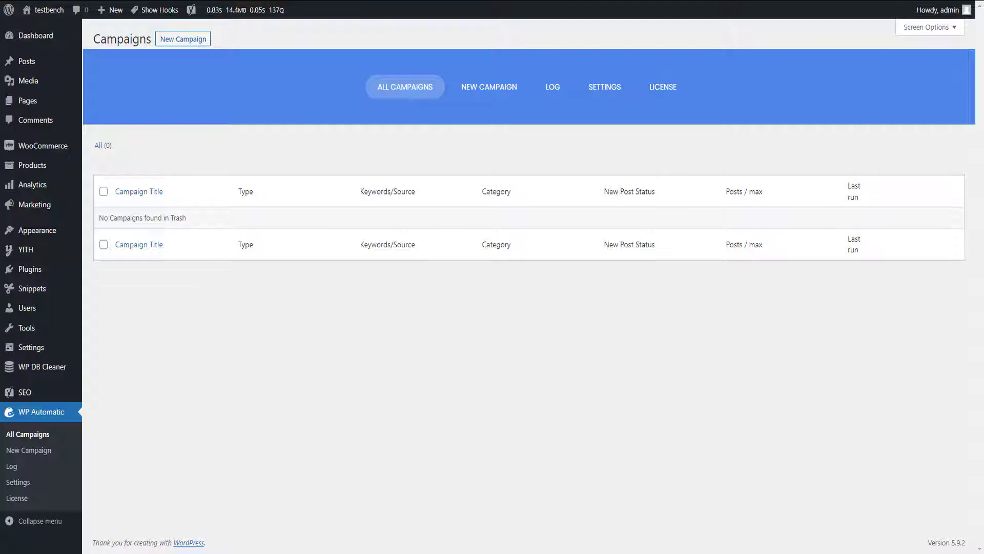
Step: Create a new WP Automatic campaign to be titled 'GSM Arena Feed'
left_click(183, 40)
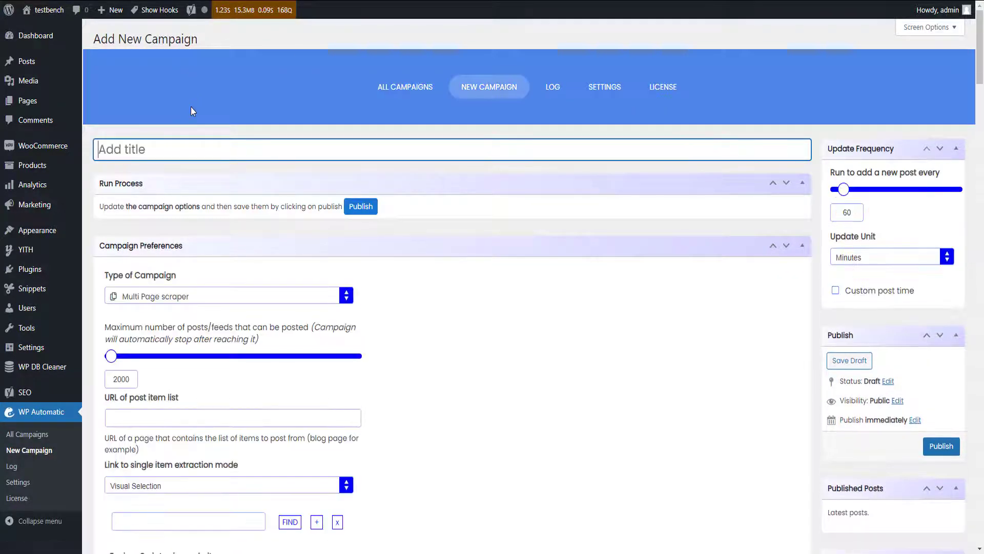
type("GSM ")
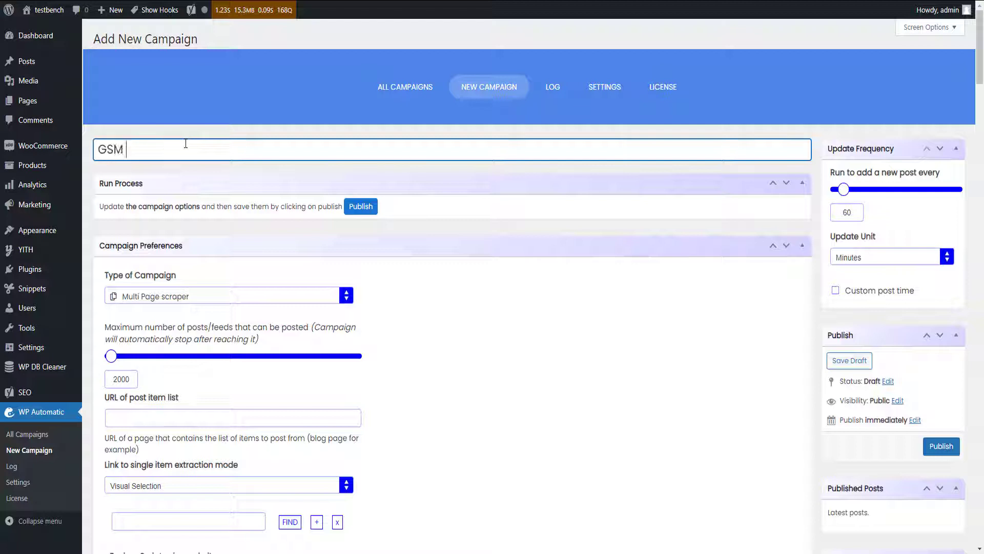
type("Arena F")
type("eed")
scroll(186, 231, "down", 2)
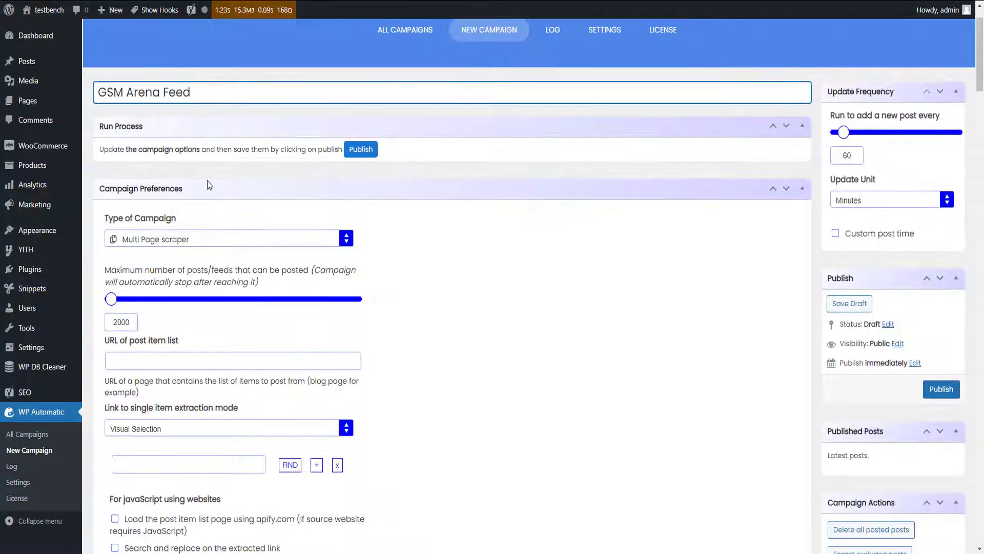
scroll(186, 232, "down", 2)
Step: Set campaign type to Feeds with the GSMArena news-reviews RSS URL as source, feed rotation off
left_click(223, 181)
left_click(136, 226)
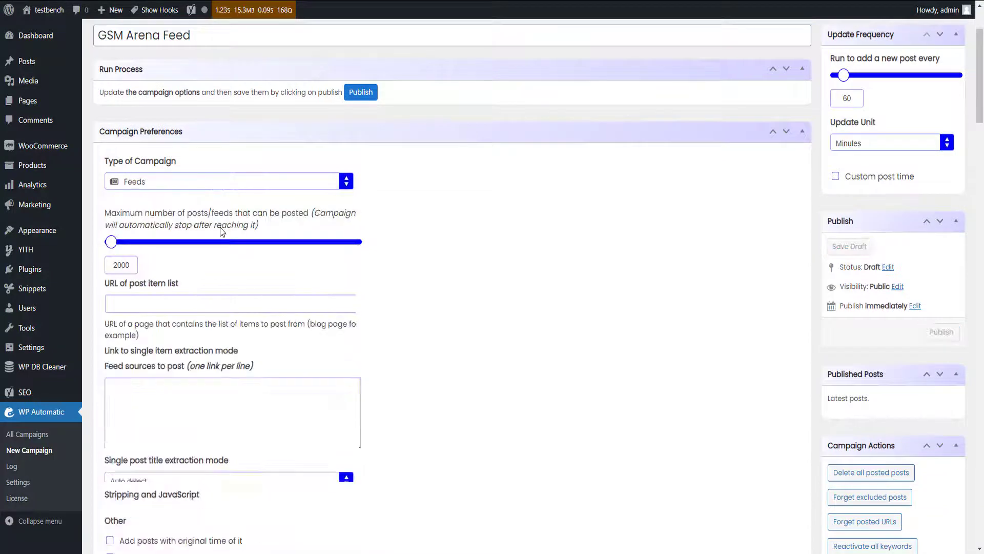
scroll(220, 227, "down", 1)
left_click(195, 268)
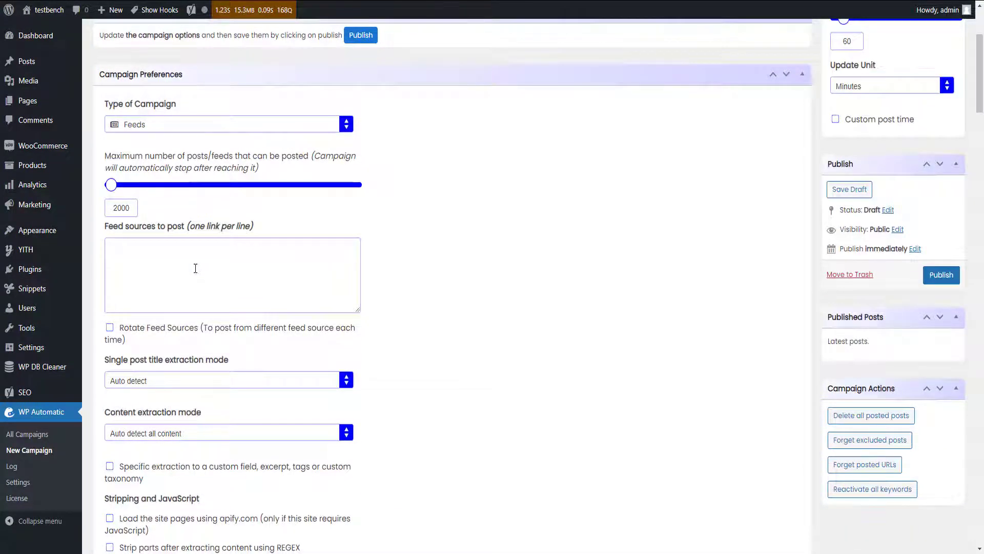
scroll(195, 269, "down", 1)
type("https://www.gsmarena.com/rss-news-reviews.php3")
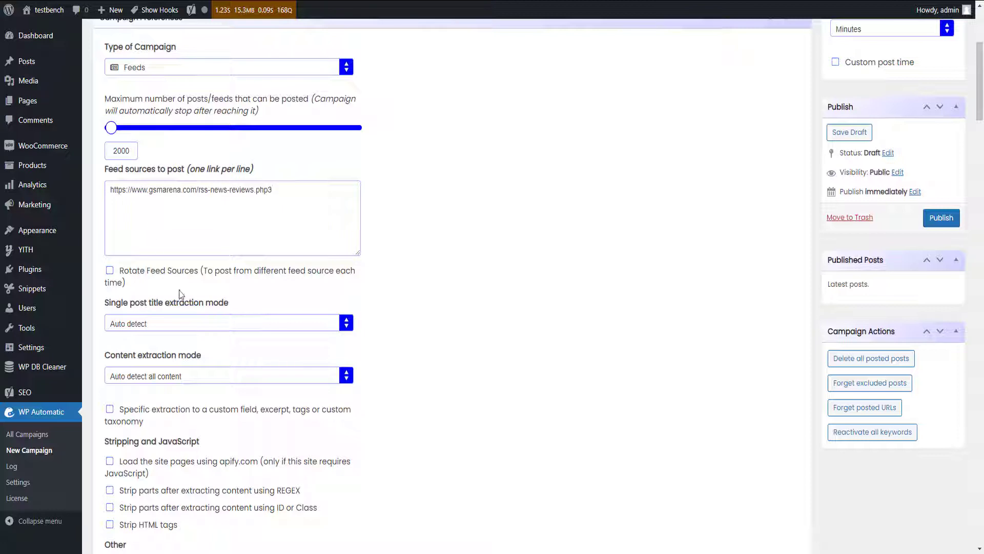
left_click(110, 271)
left_click_drag(132, 270, 171, 274)
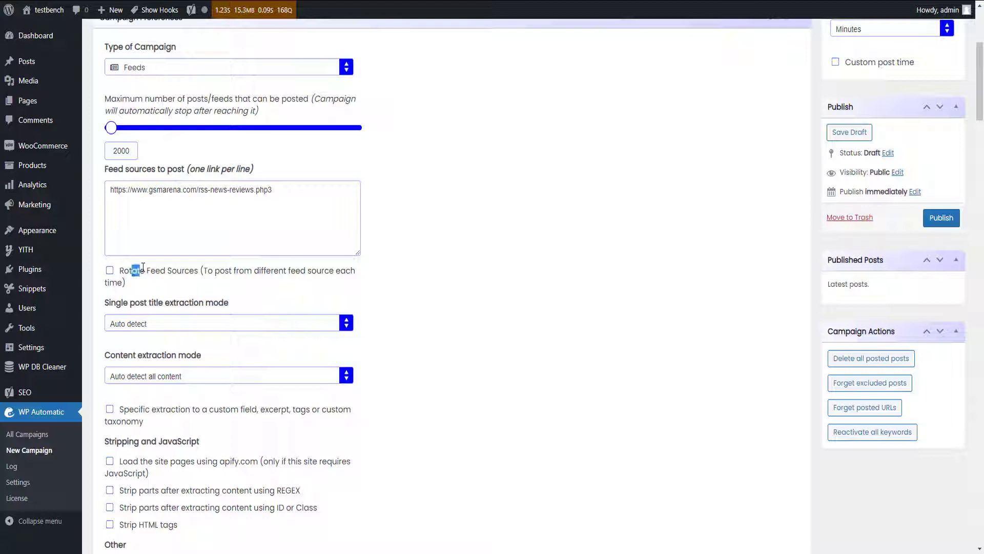
Step: Set post title extraction to Visual Selection and pick the GSMArena article headline as the title path
left_click(171, 276)
scroll(171, 276, "down", 1)
left_click(169, 268)
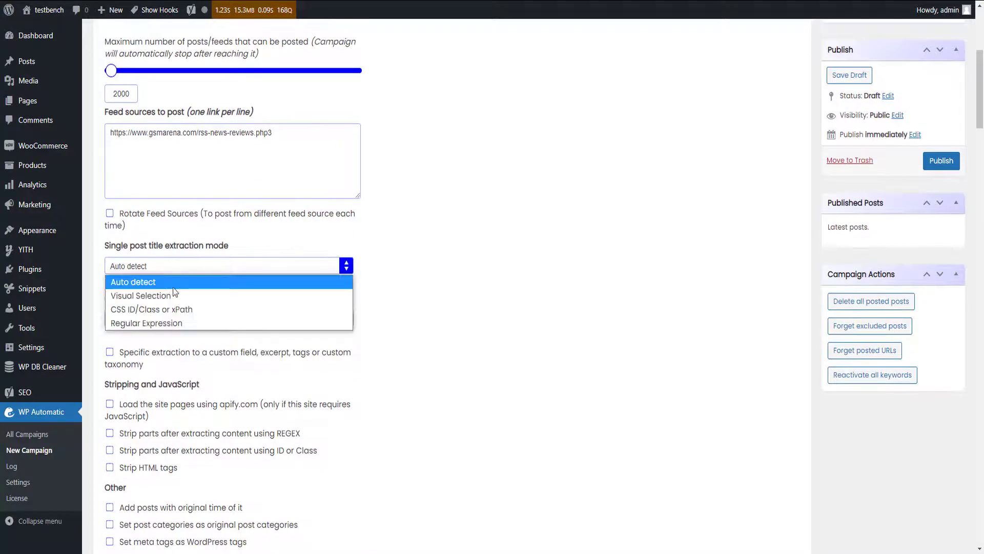
left_click(173, 284)
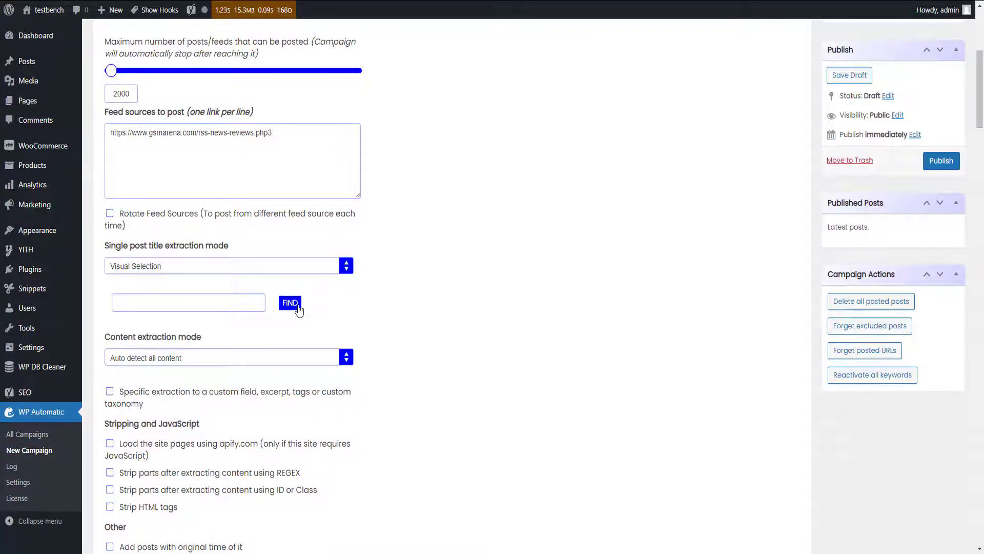
left_click(291, 302)
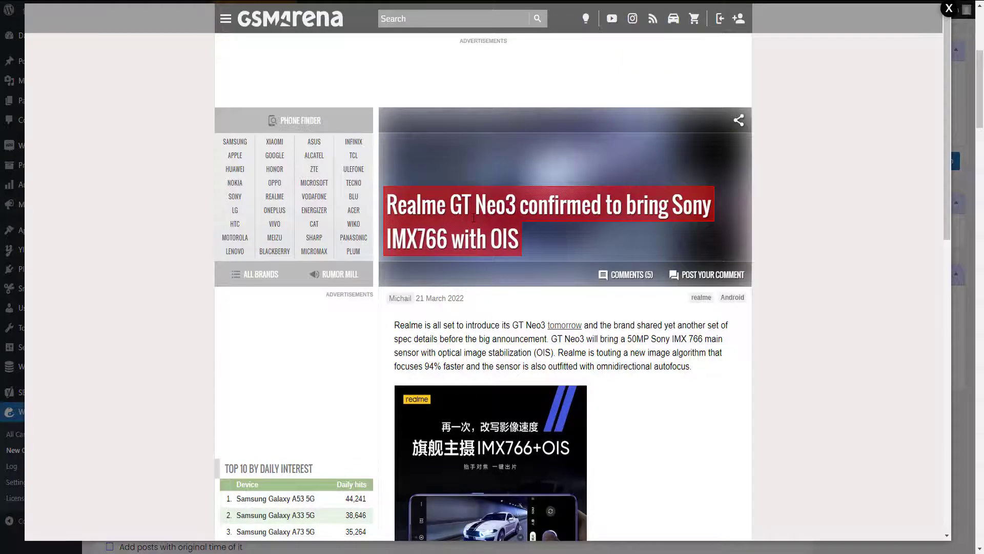
left_click(473, 220)
scroll(182, 246, "down", 1)
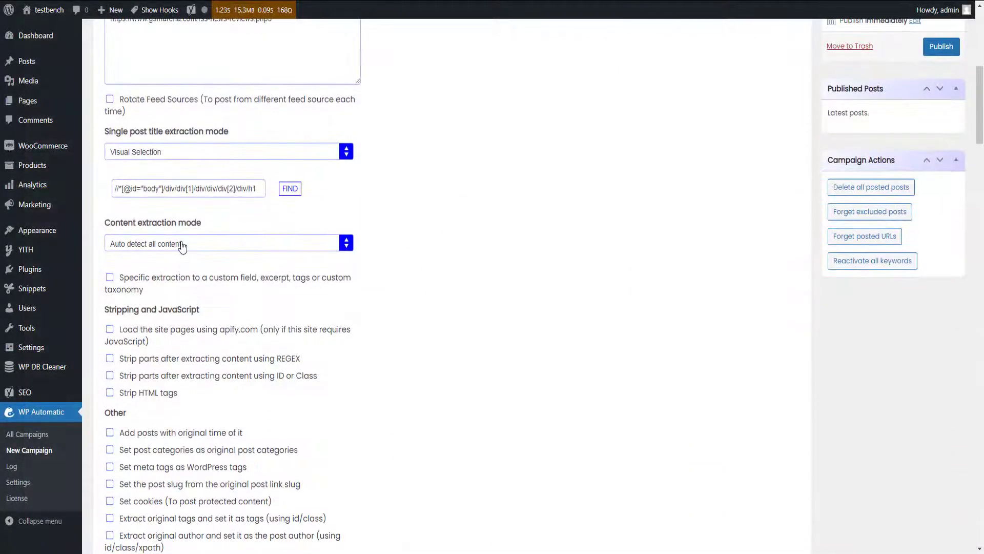
left_click(179, 244)
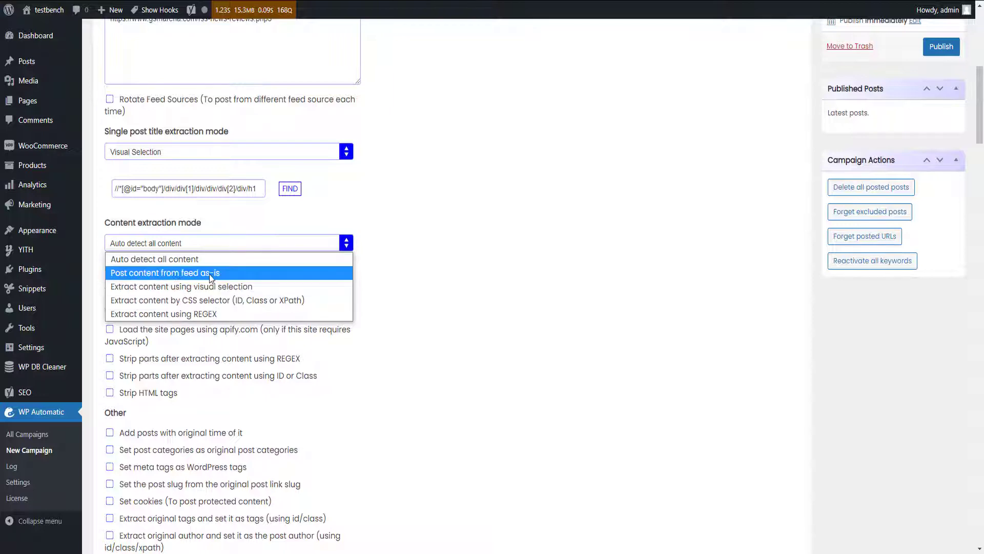
left_click(200, 287)
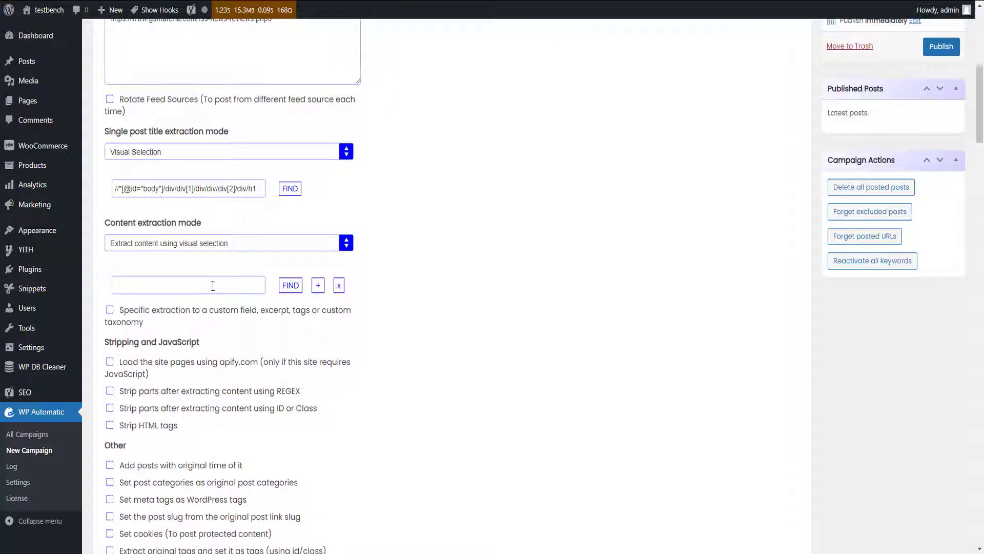
left_click(291, 286)
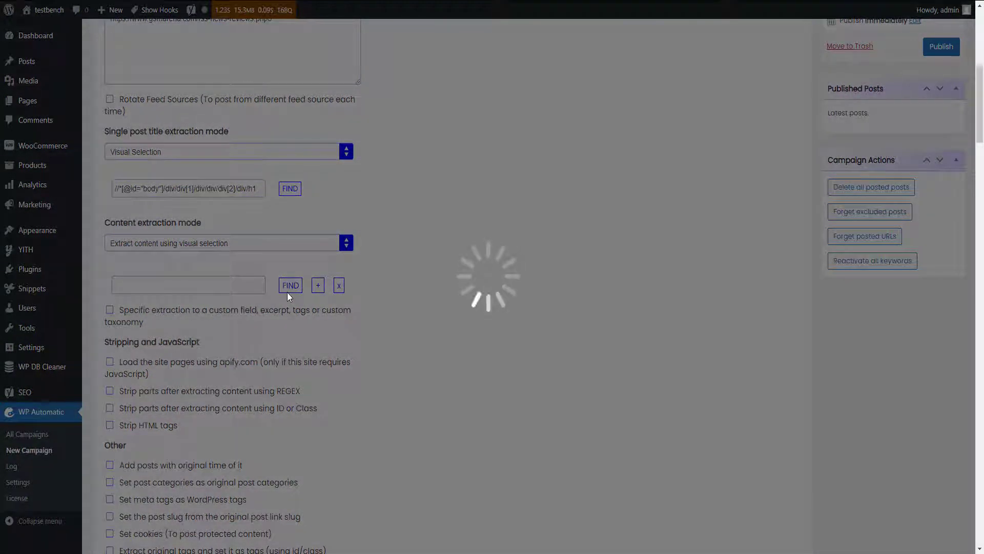
scroll(415, 259, "down", 3)
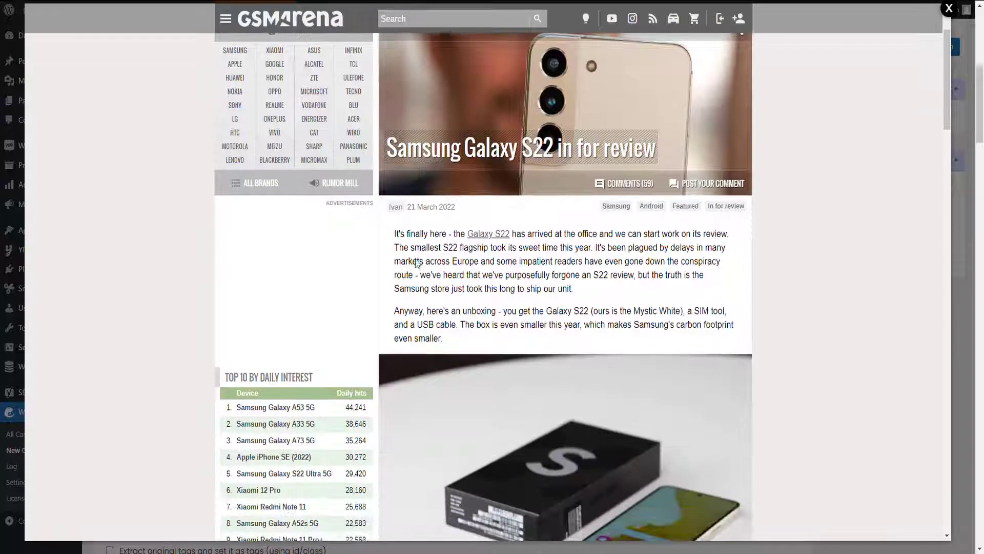
scroll(392, 223, "down", 1)
scroll(646, 235, "down", 5)
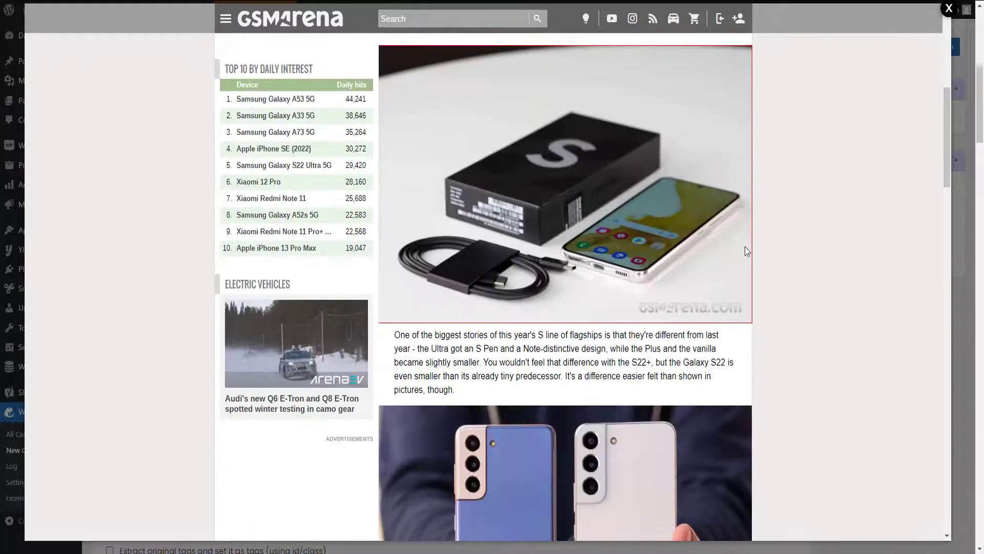
scroll(748, 347, "up", 3)
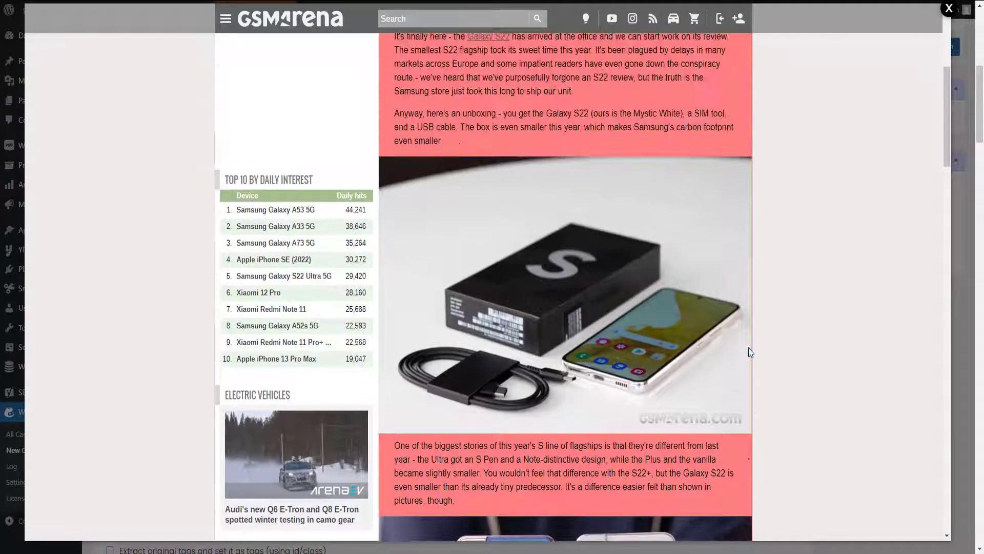
scroll(742, 231, "up", 2)
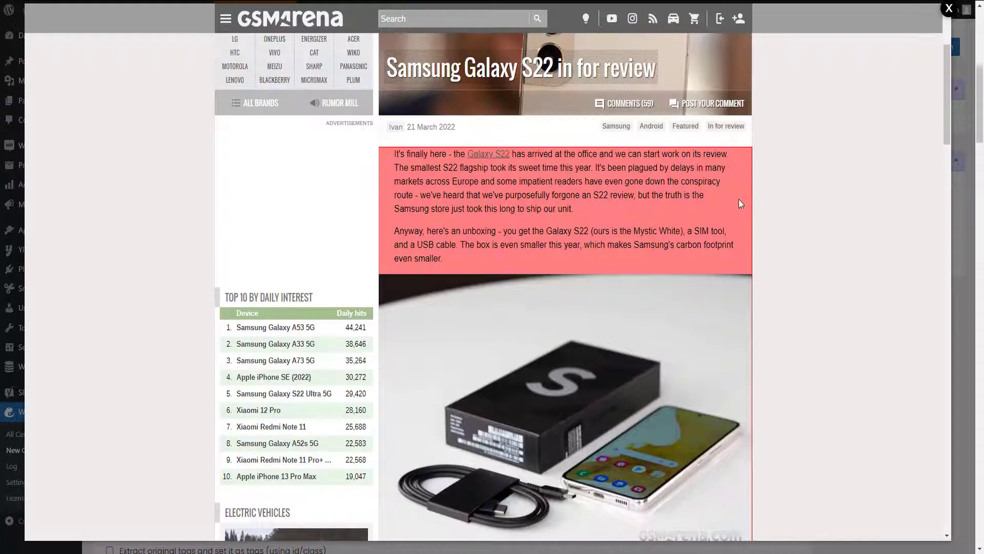
left_click(744, 161)
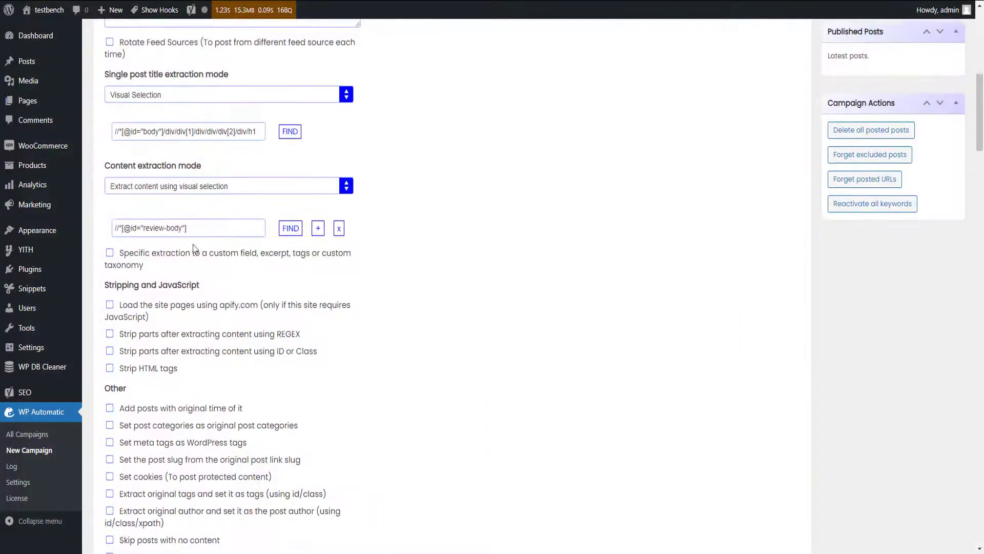
scroll(192, 231, "down", 1)
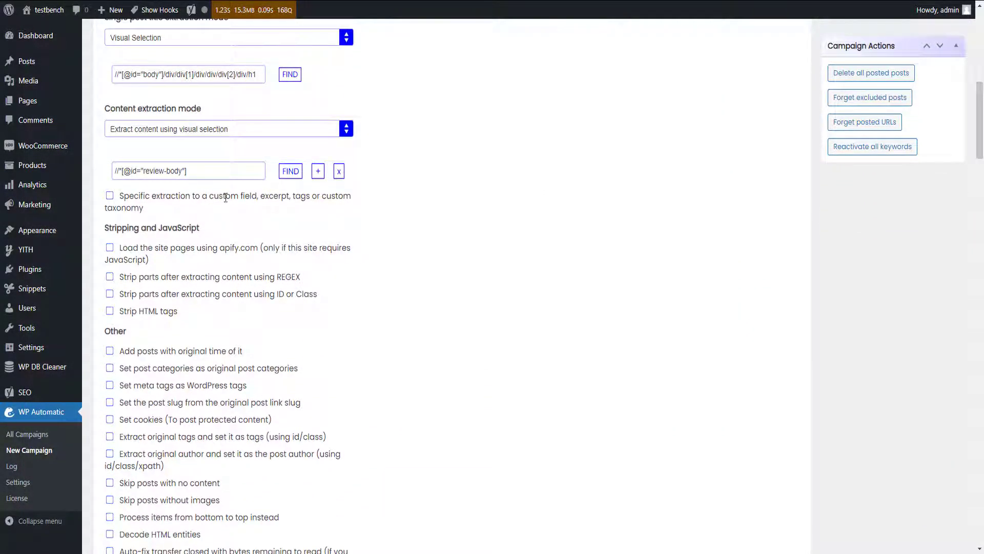
left_click(110, 195)
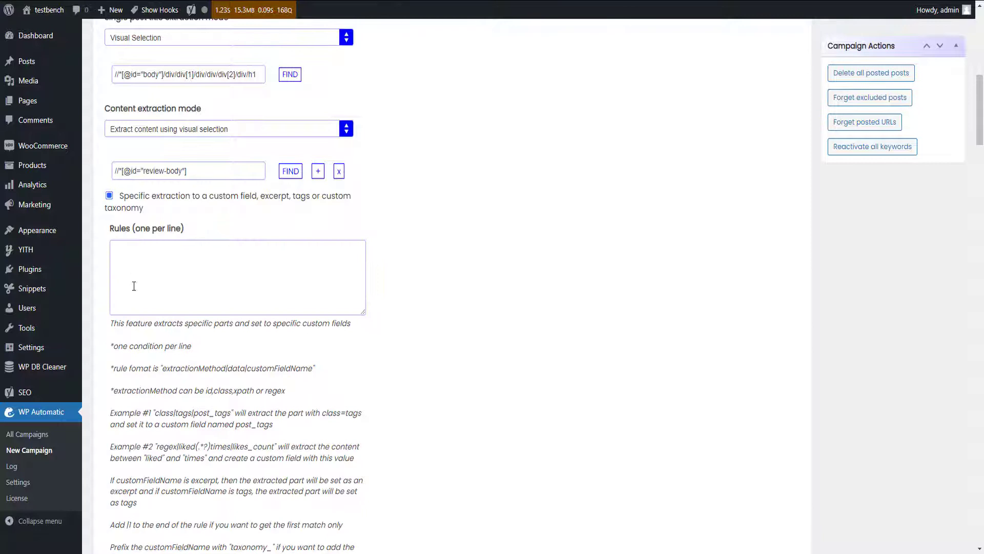
left_click_drag(159, 367, 238, 369)
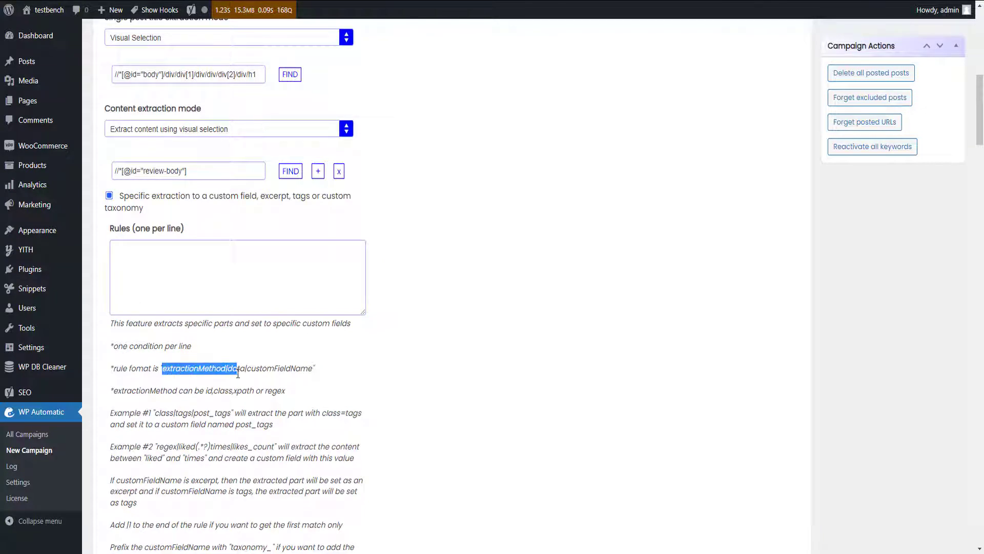
left_click(170, 314)
left_click(108, 197)
scroll(108, 199, "down", 1)
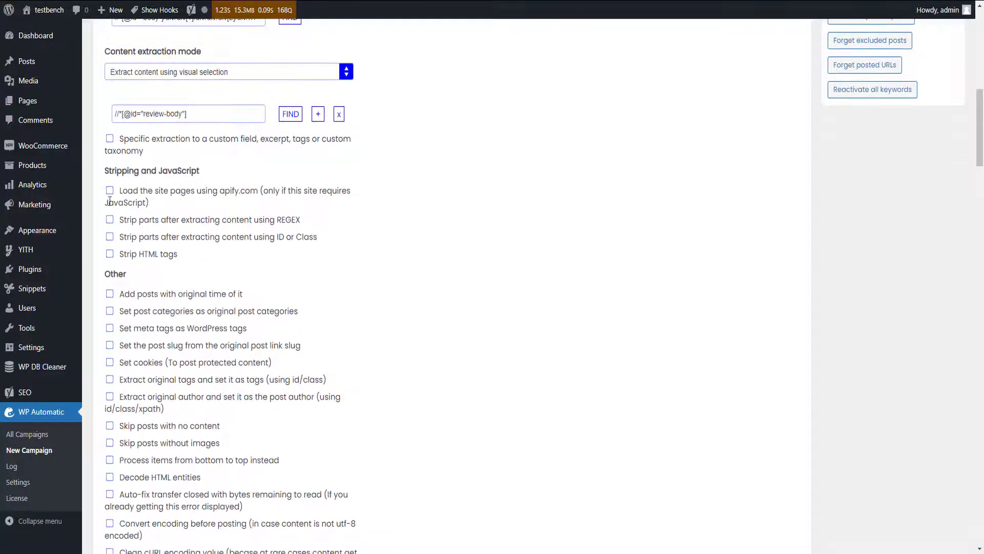
scroll(210, 193, "down", 2)
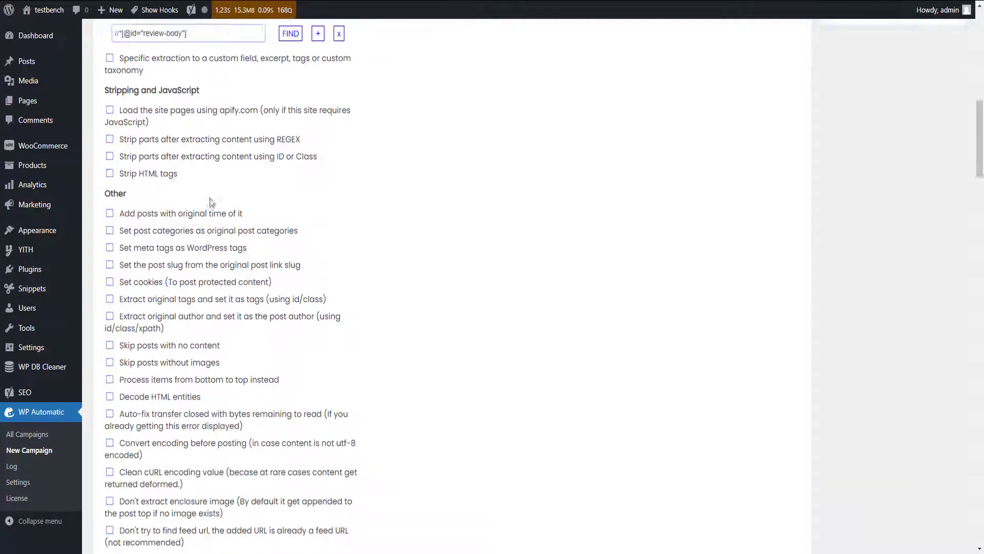
scroll(153, 200, "down", 1)
scroll(174, 195, "down", 1)
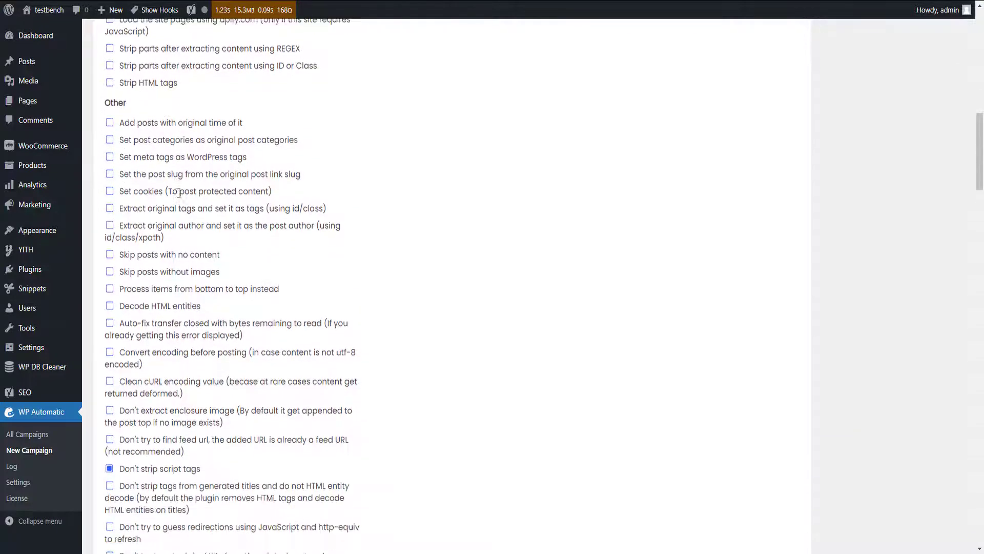
scroll(142, 259, "down", 1)
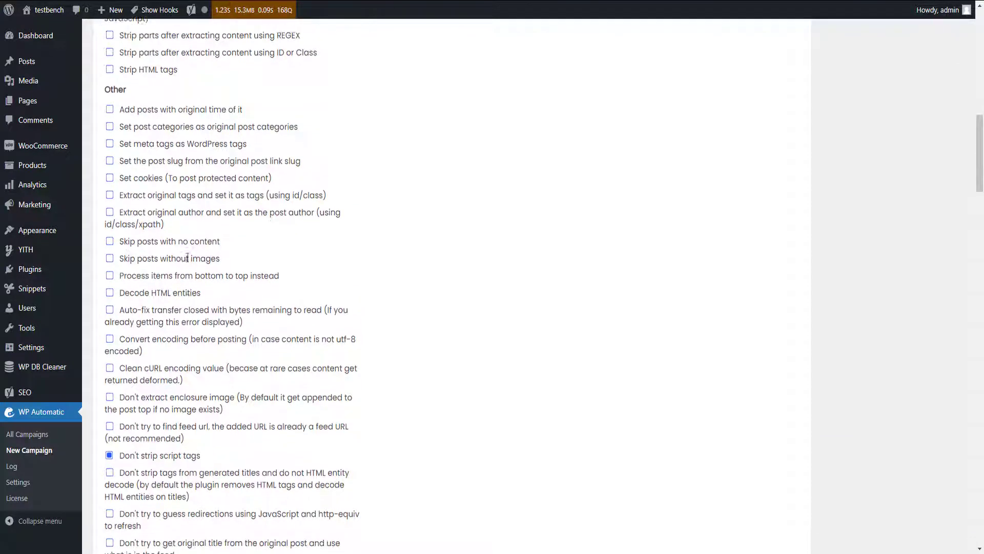
scroll(142, 258, "down", 1)
scroll(155, 250, "down", 1)
scroll(157, 216, "down", 1)
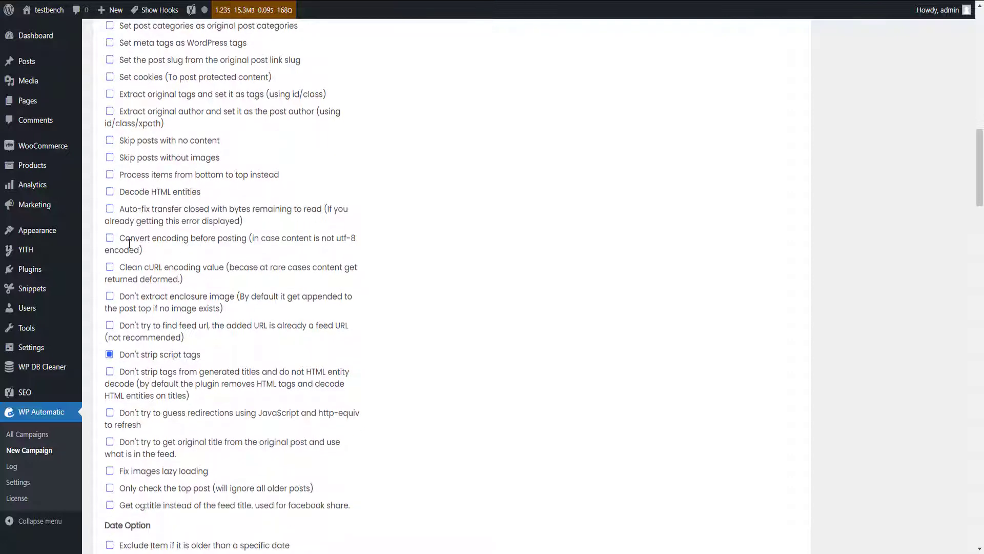
scroll(130, 243, "down", 2)
scroll(141, 274, "down", 1)
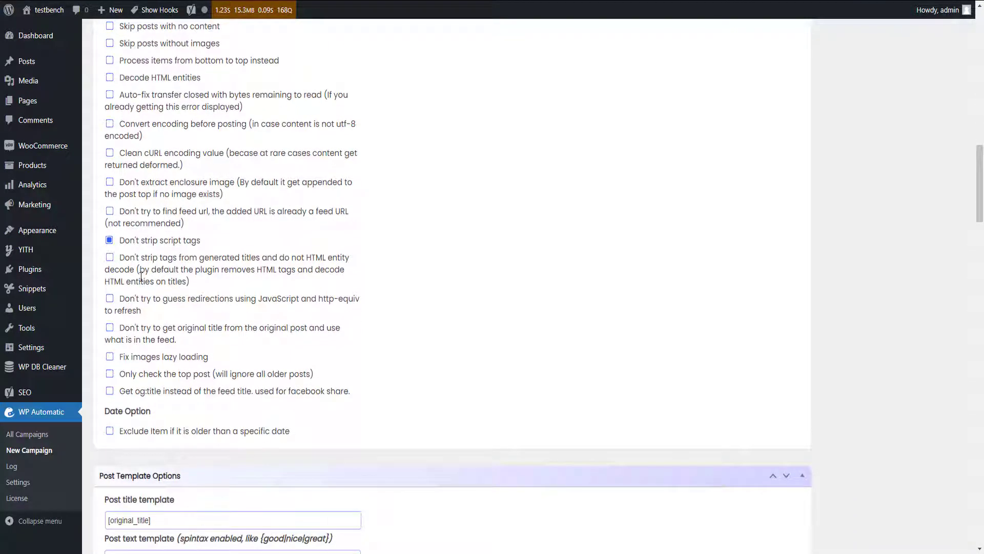
left_click(110, 240)
scroll(129, 264, "down", 2)
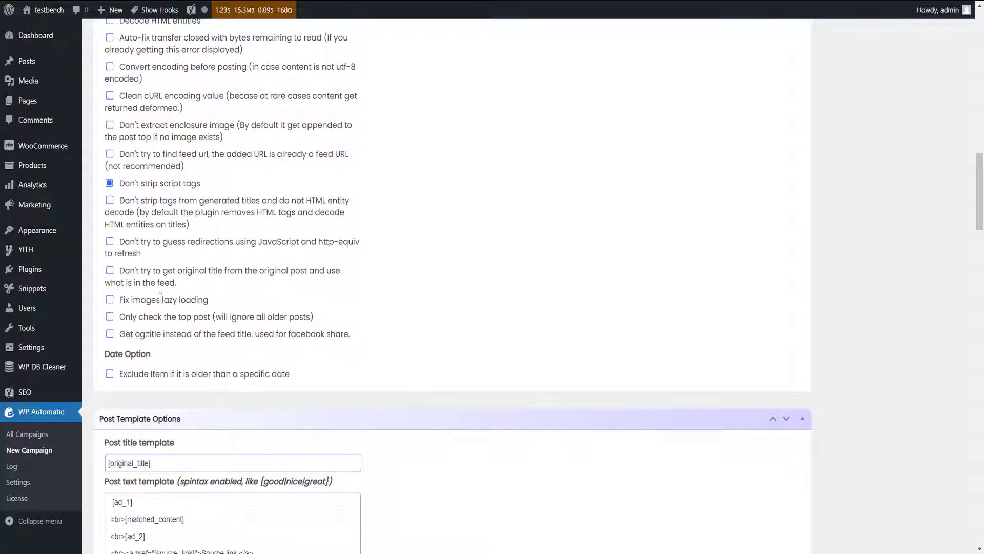
left_click(110, 301)
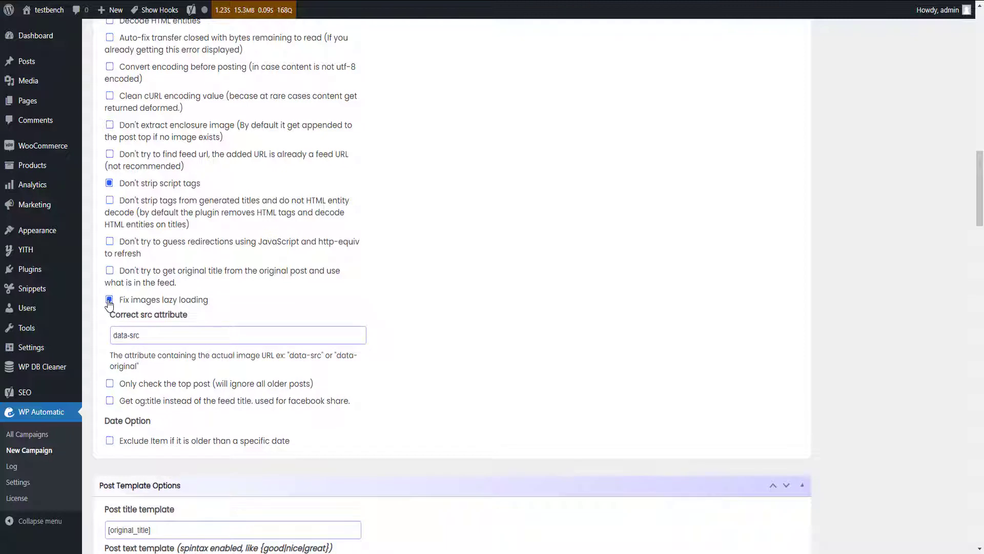
left_click(109, 300)
scroll(169, 323, "down", 2)
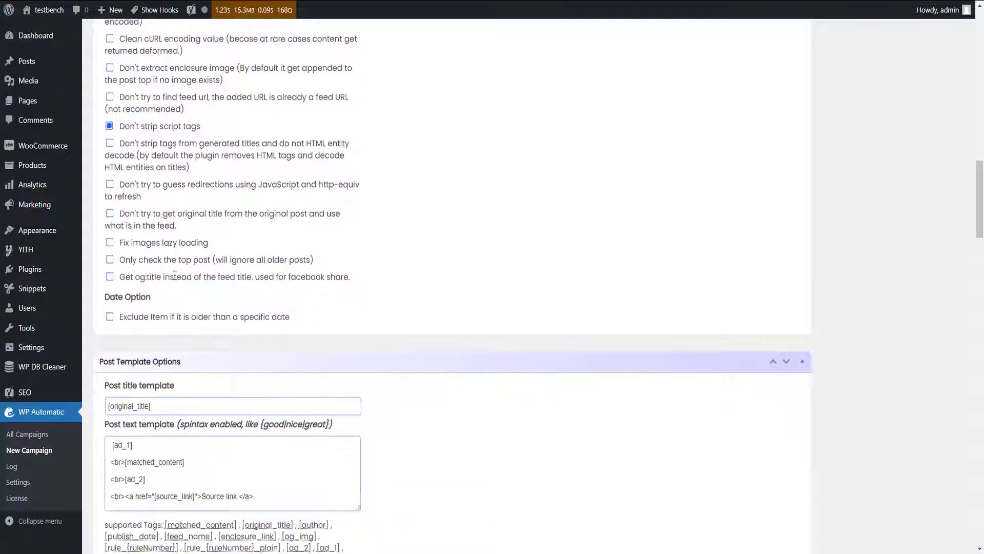
scroll(176, 275, "down", 3)
scroll(175, 276, "down", 2)
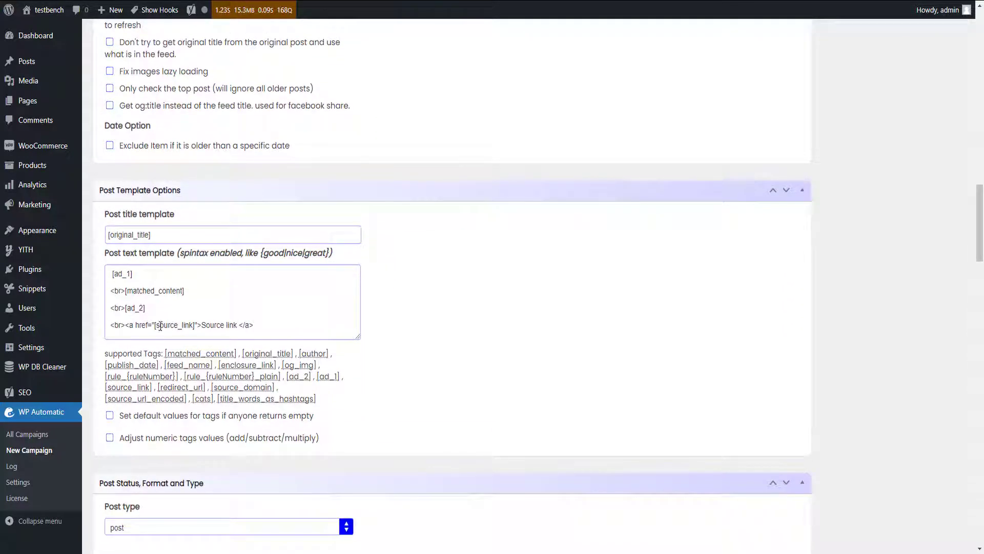
double_click(184, 325)
left_click(167, 325)
scroll(166, 325, "down", 3)
scroll(163, 329, "down", 3)
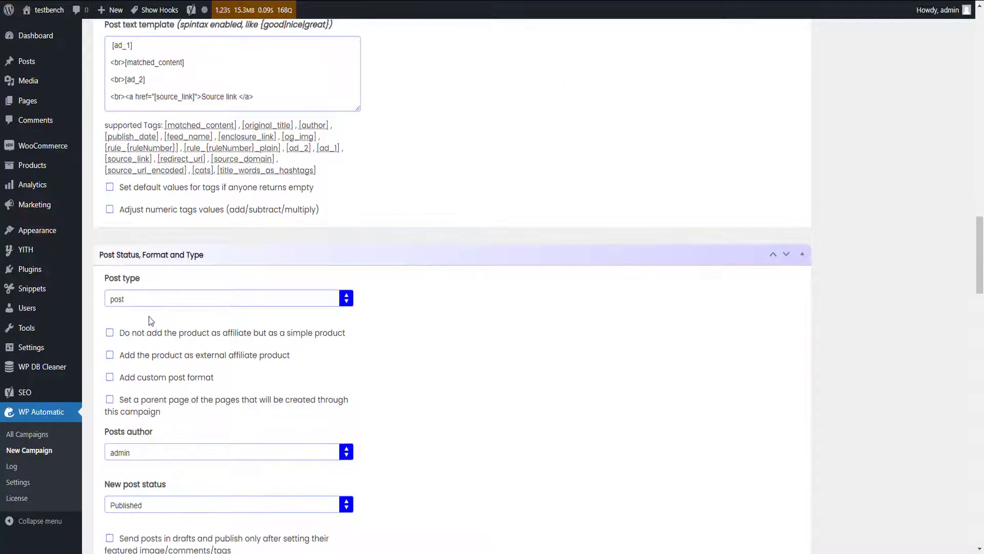
scroll(150, 319, "down", 2)
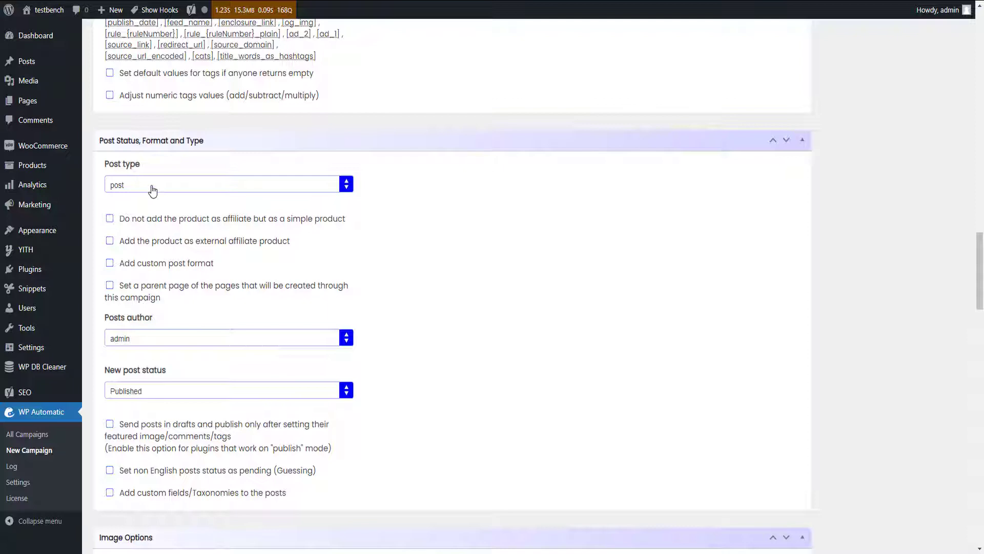
scroll(153, 190, "down", 2)
scroll(157, 243, "down", 3)
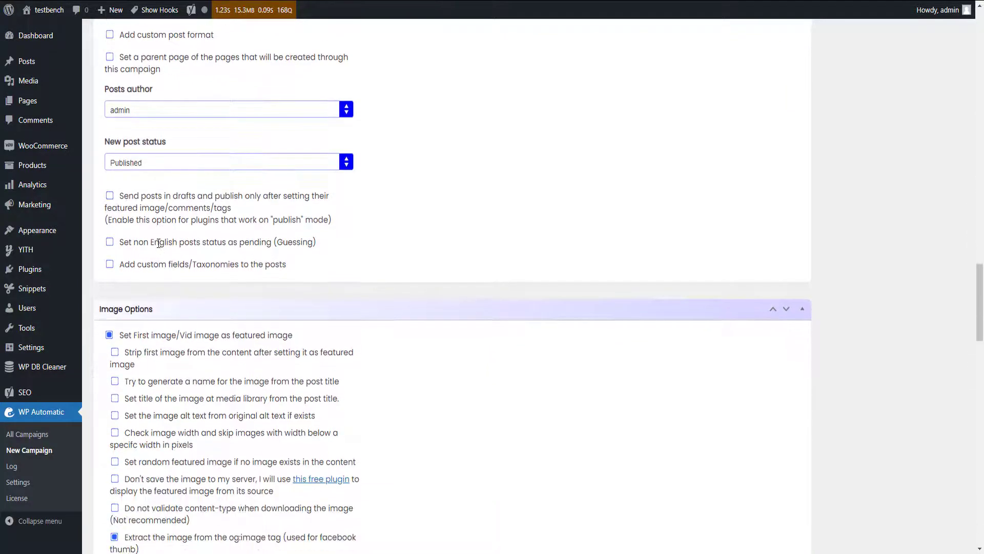
scroll(152, 282, "down", 2)
scroll(151, 283, "down", 3)
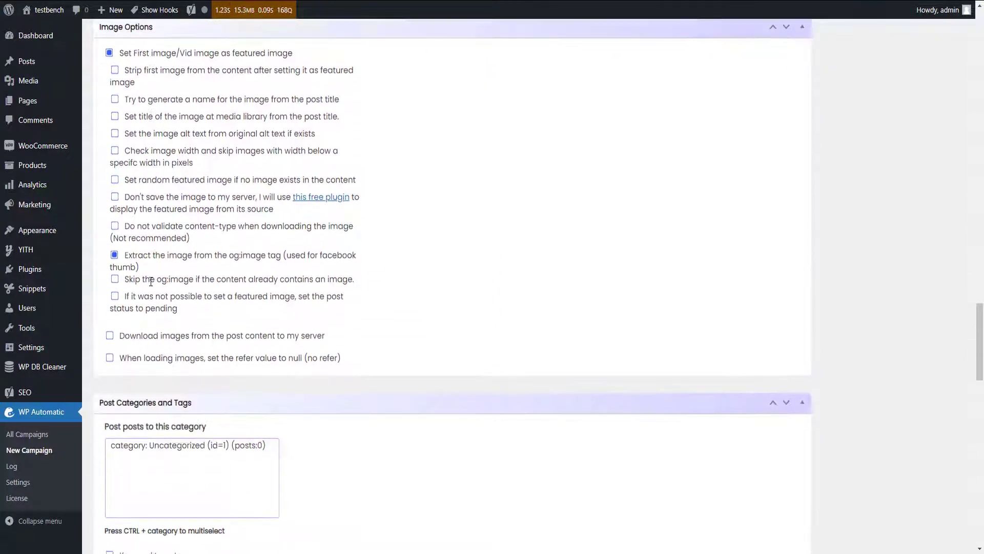
scroll(151, 282, "down", 3)
scroll(151, 282, "down", 2)
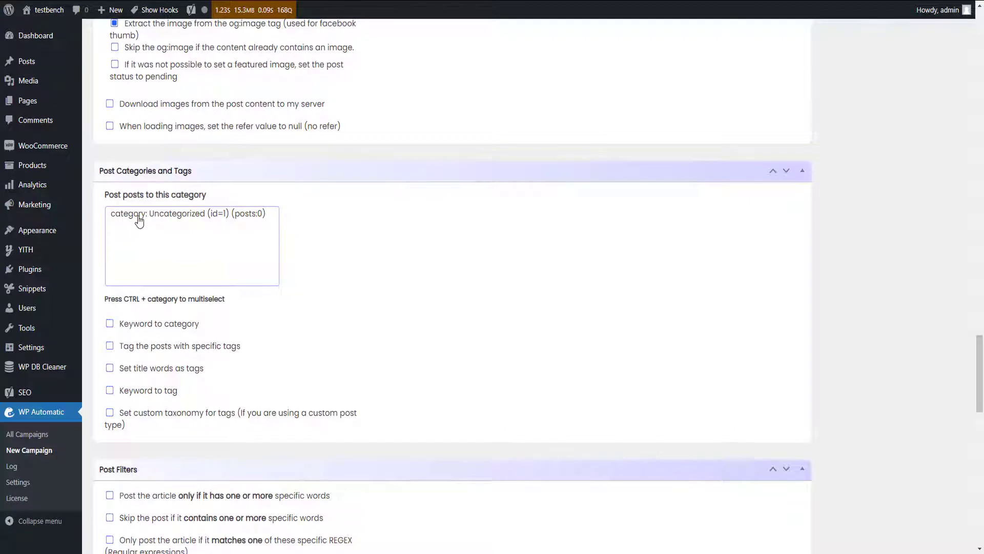
scroll(134, 281, "down", 2)
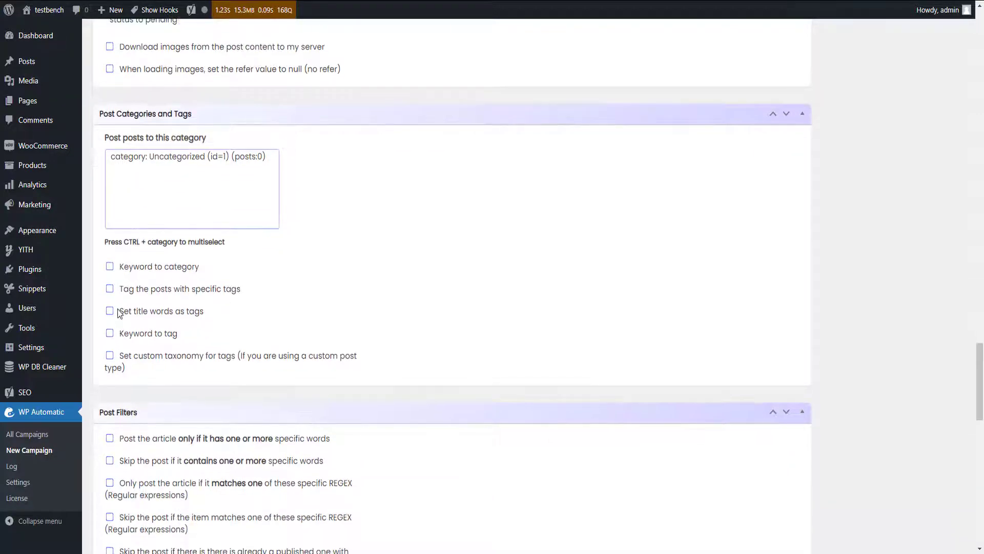
Step: Leave 'Keyword to category' and 'Strip original links' off after toggling each on and back off
left_click(109, 266)
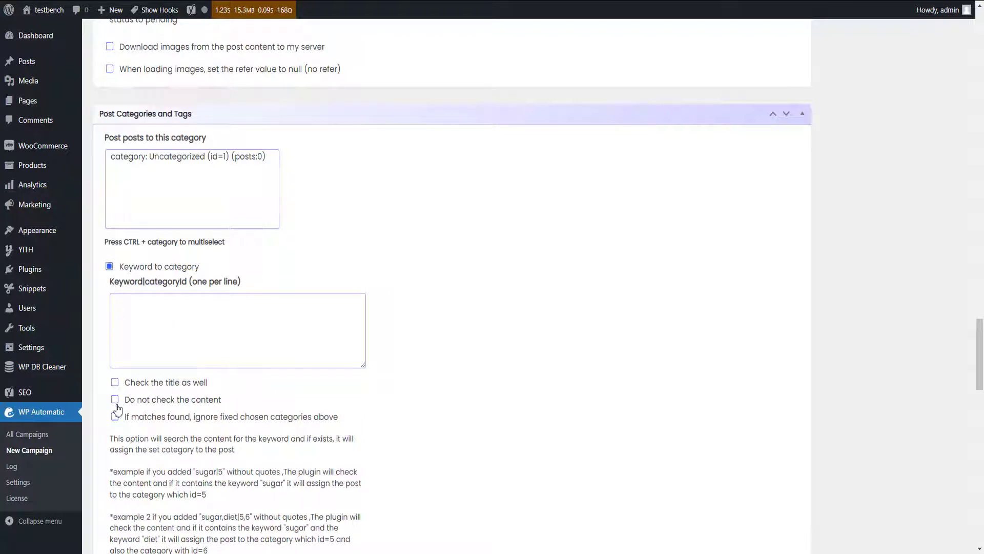
left_click(108, 266)
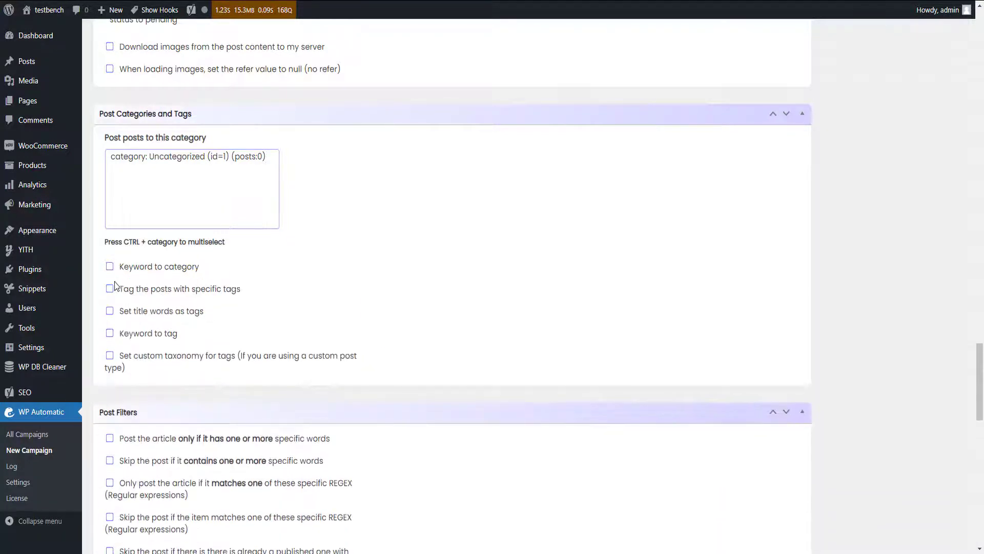
scroll(115, 281, "down", 1)
scroll(115, 282, "down", 1)
scroll(204, 304, "down", 2)
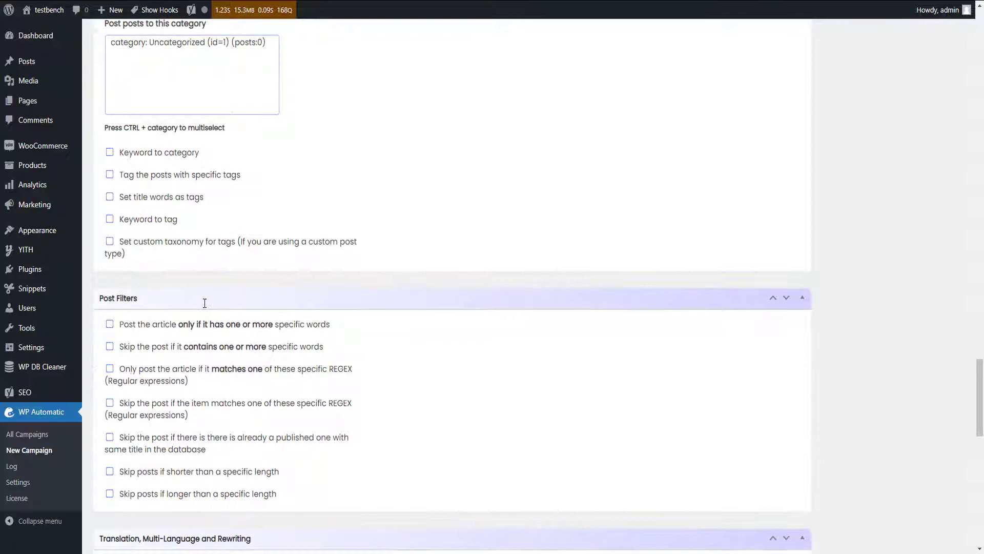
scroll(204, 303, "down", 2)
scroll(203, 302, "down", 2)
scroll(203, 302, "down", 2)
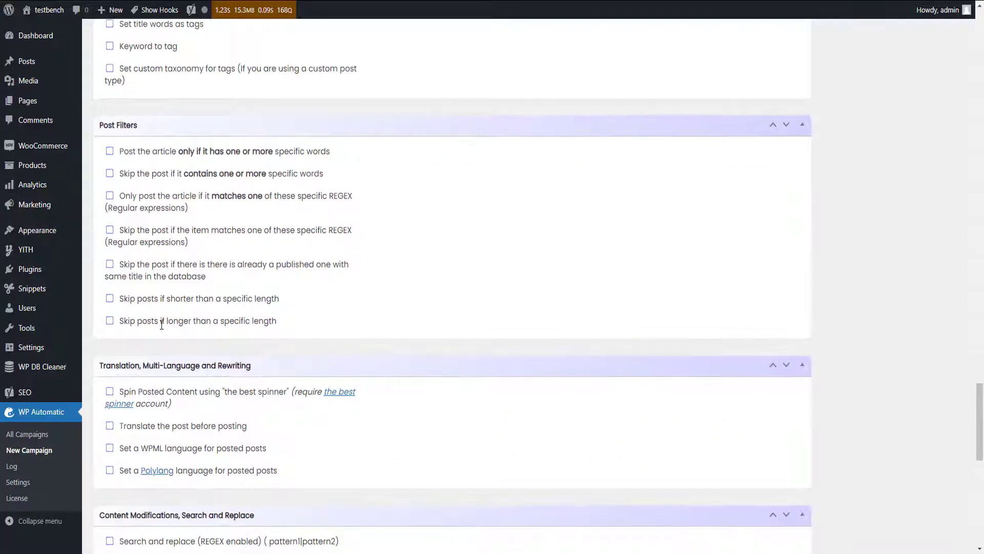
scroll(203, 302, "down", 2)
scroll(121, 351, "down", 3)
scroll(185, 369, "down", 3)
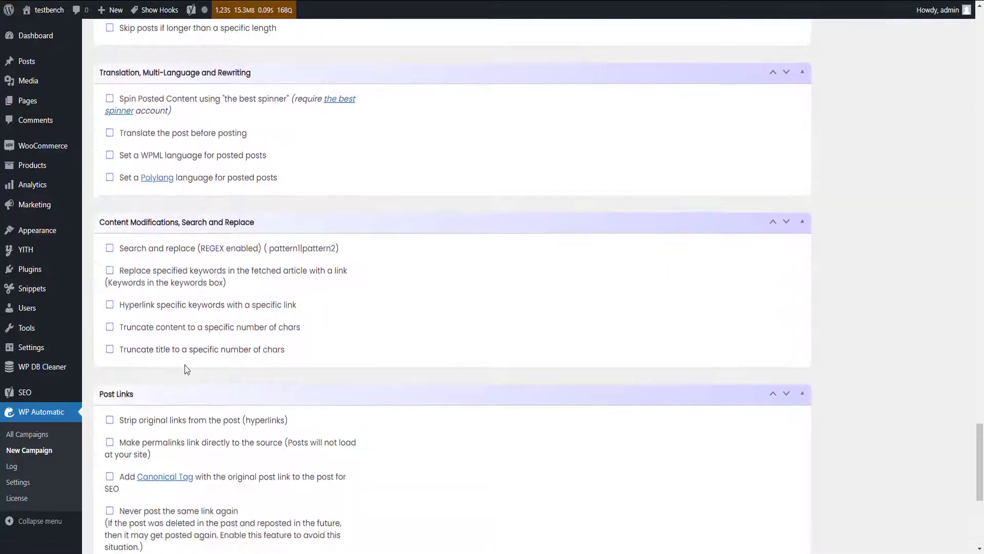
scroll(138, 220, "down", 2)
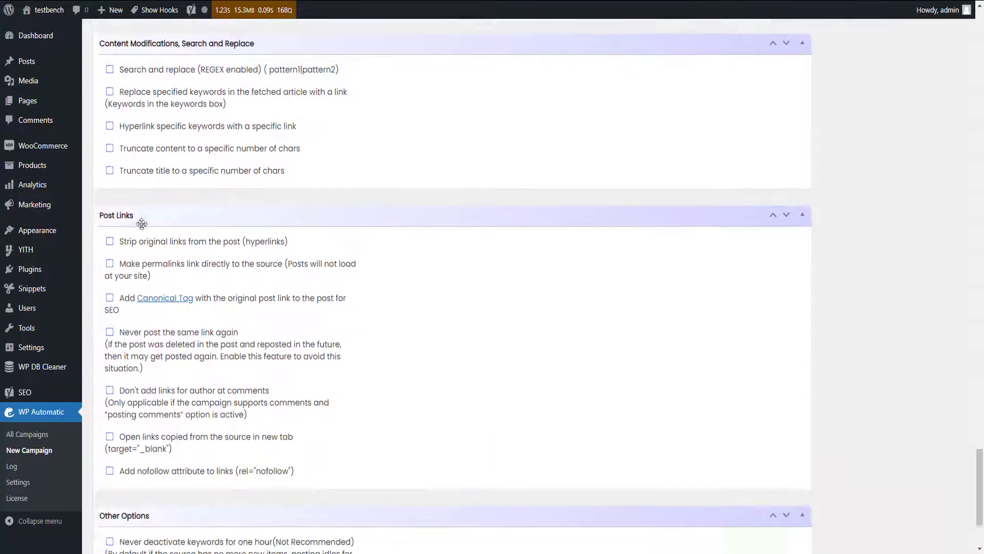
scroll(139, 219, "down", 1)
scroll(140, 300, "down", 1)
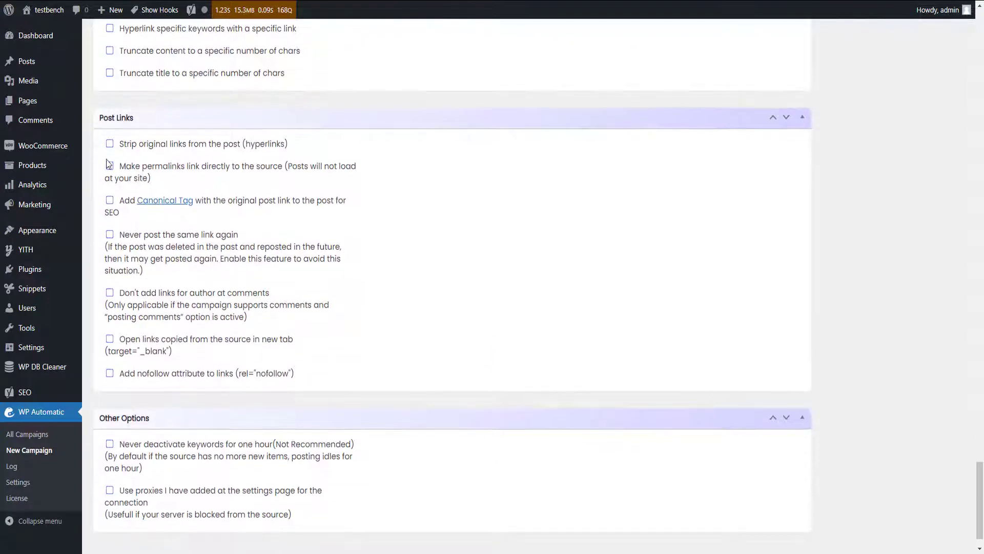
left_click(109, 144)
left_click(110, 144)
scroll(144, 308, "down", 1)
scroll(144, 396, "up", 1)
scroll(144, 397, "down", 1)
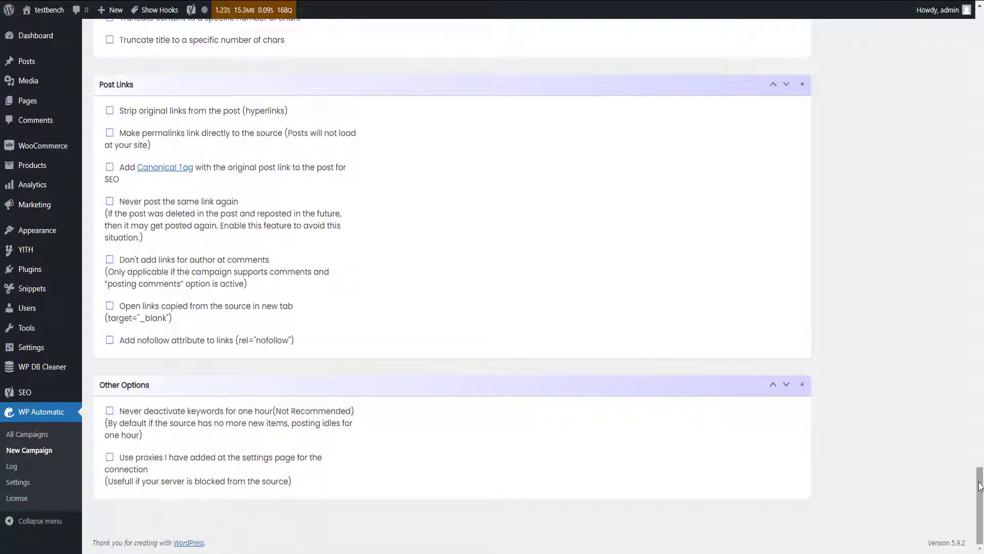
left_click_drag(979, 484, 980, 31)
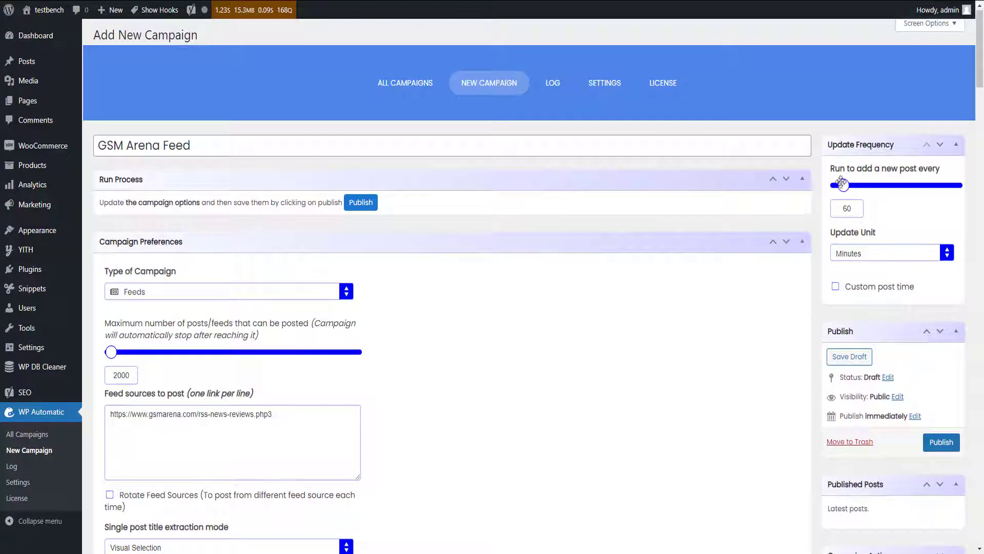
Step: Set update frequency to 22 minutes, keeping Minutes as the unit and custom post time disabled
left_click_drag(842, 185, 838, 187)
left_click(870, 254)
left_click(869, 281)
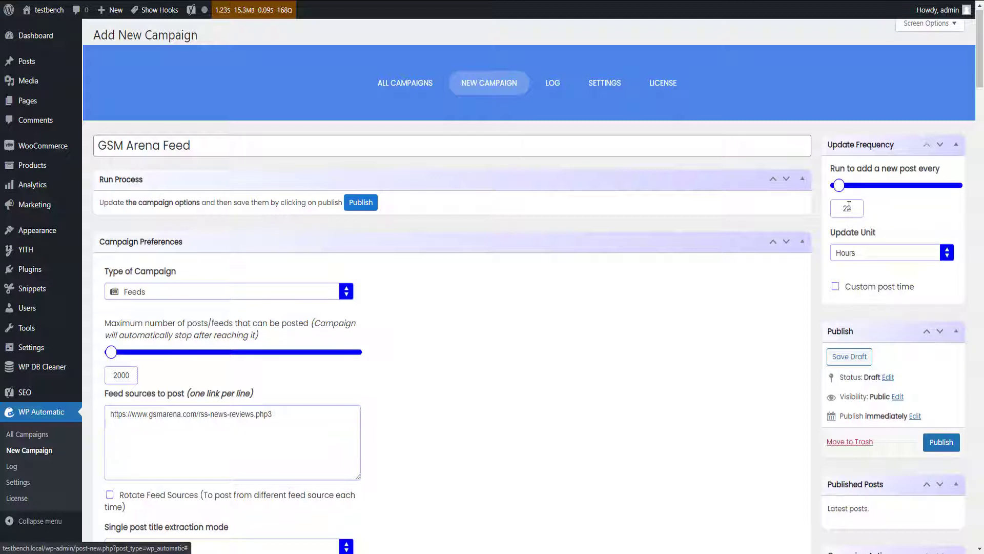
scroll(847, 206, "down", 2)
left_click(888, 196)
left_click(858, 205)
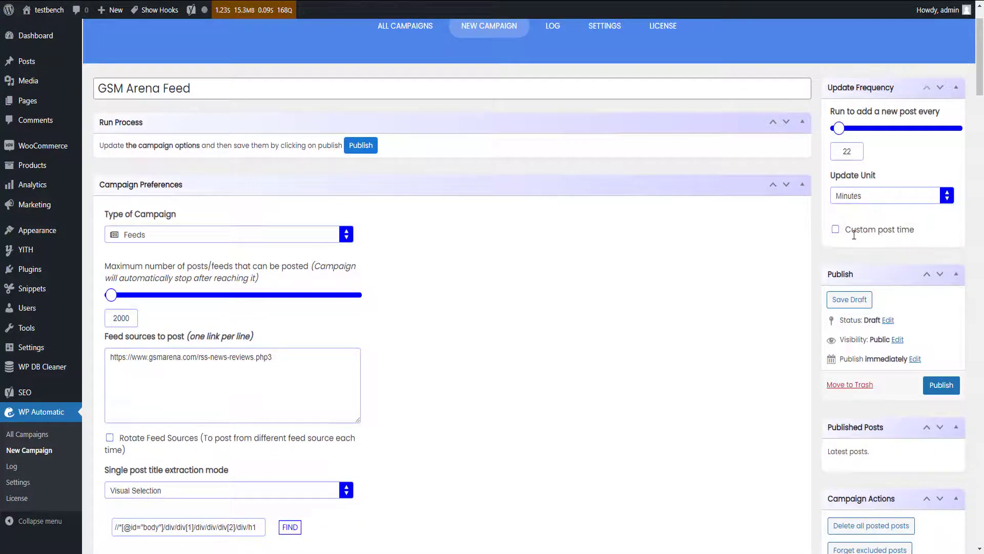
scroll(855, 240, "down", 2)
left_click(836, 172)
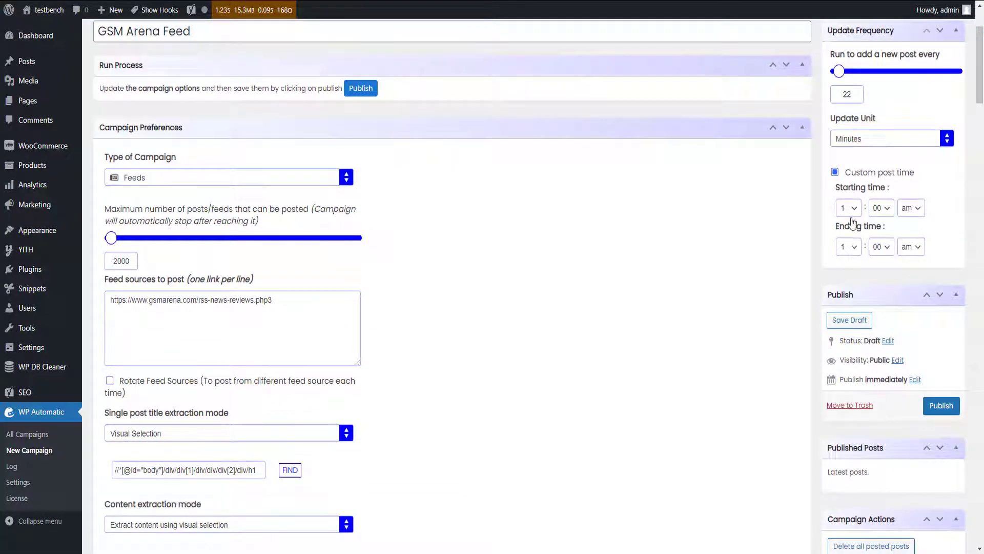
left_click(836, 173)
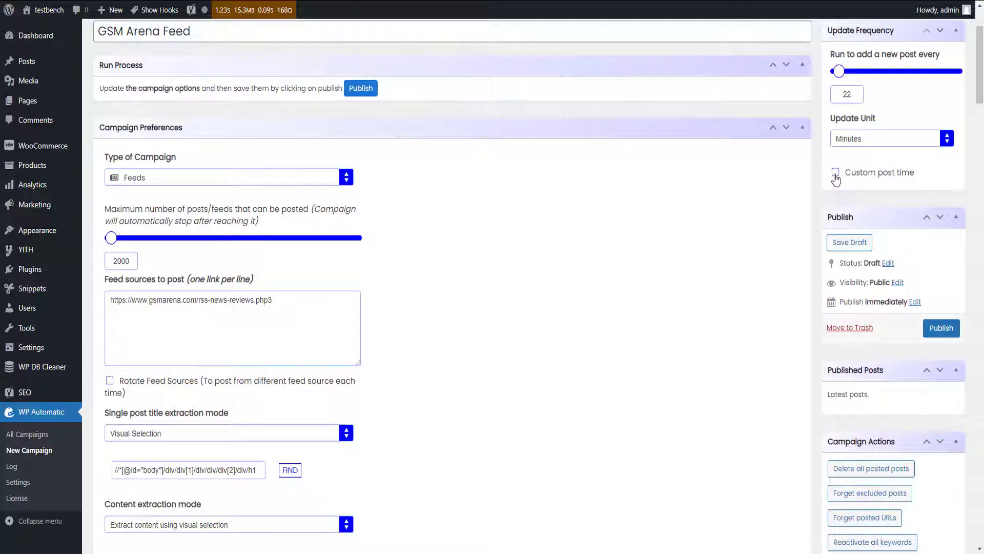
scroll(836, 178, "up", 3)
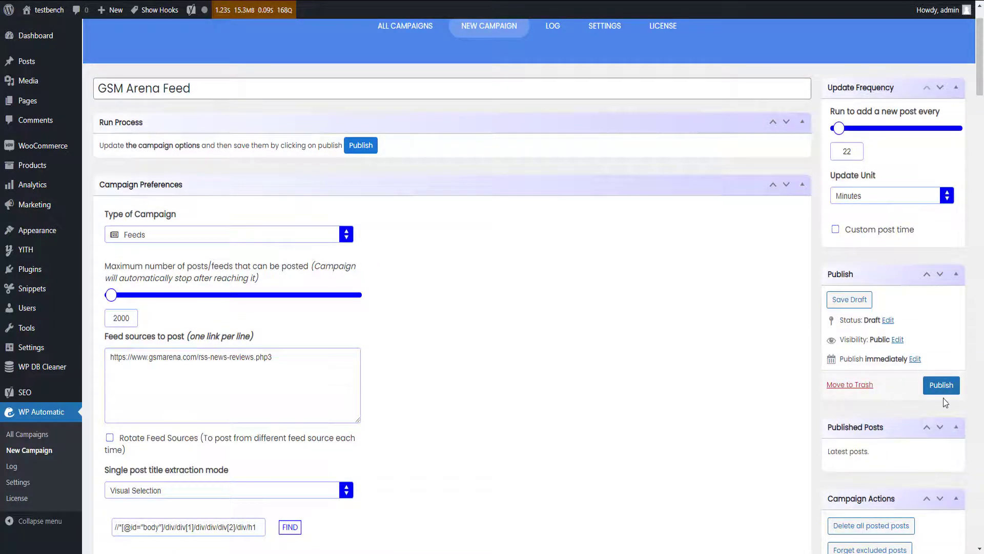
Step: Publish the GSM Arena Feed campaign and run it once to import its first post
left_click(941, 384)
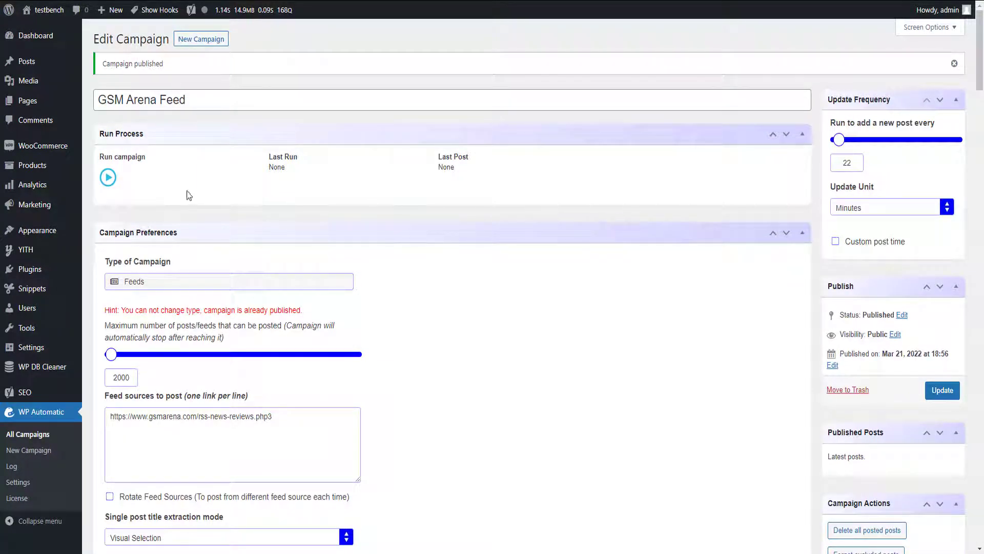
left_click(109, 178)
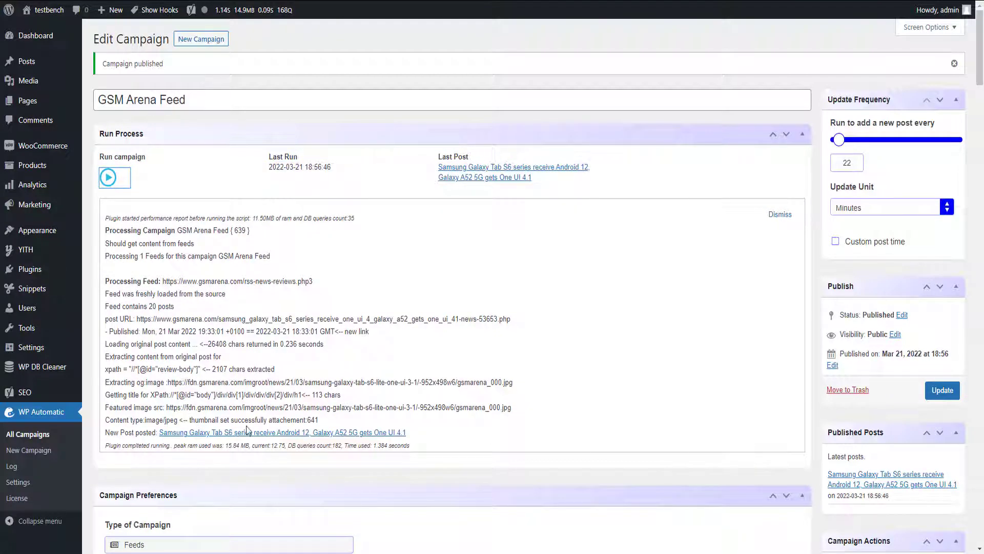
Step: View the imported Samsung Galaxy Tab S6 post and follow its Source link to the GSMArena article
left_click(468, 171)
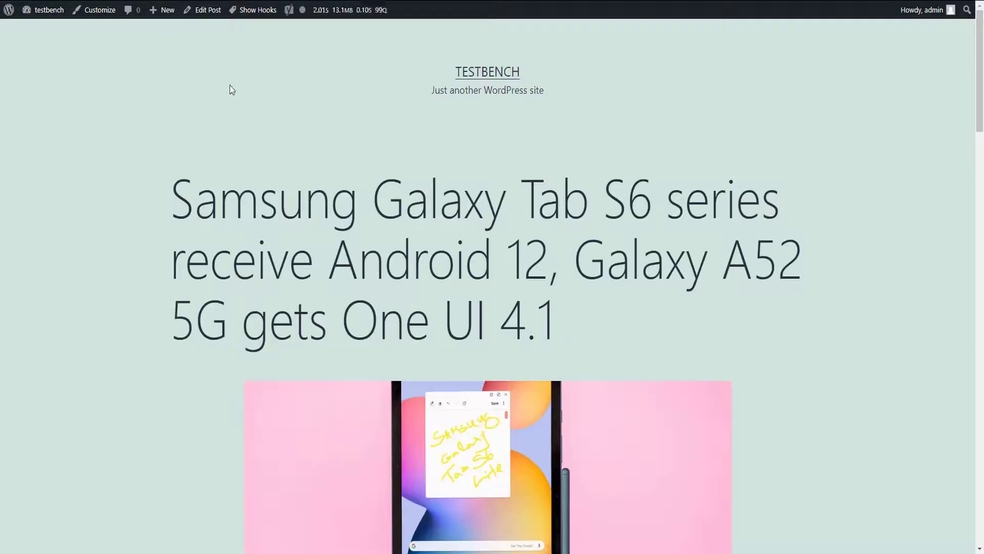
scroll(622, 201, "down", 8)
scroll(461, 230, "down", 6)
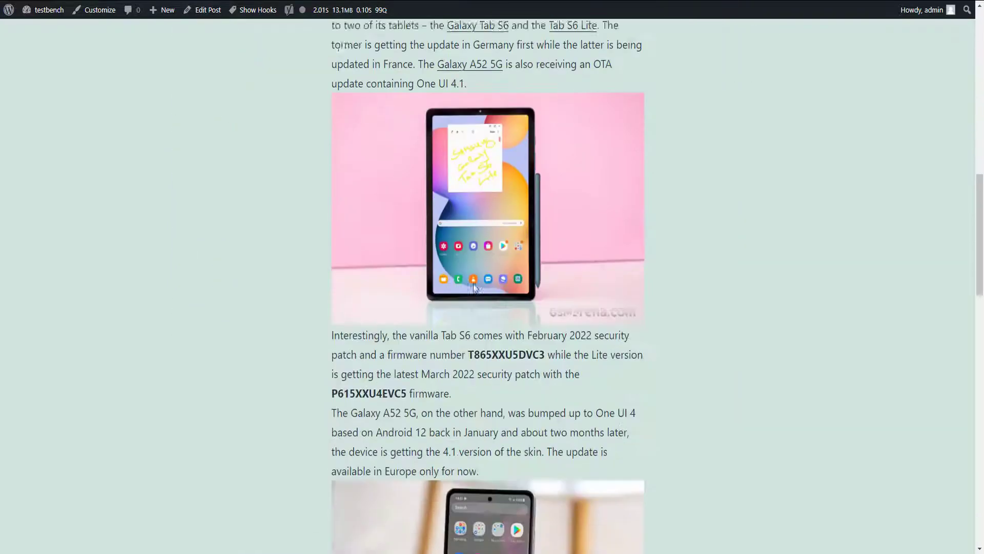
scroll(317, 240, "down", 5)
scroll(456, 242, "down", 5)
scroll(456, 243, "down", 1)
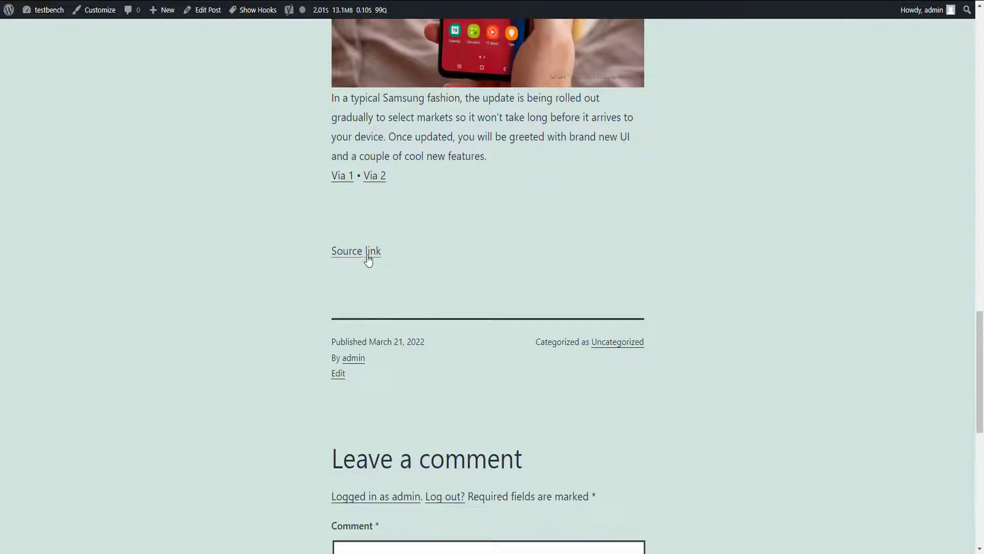
left_click(356, 251)
scroll(410, 169, "down", 5)
scroll(410, 169, "down", 5)
scroll(478, 273, "down", 3)
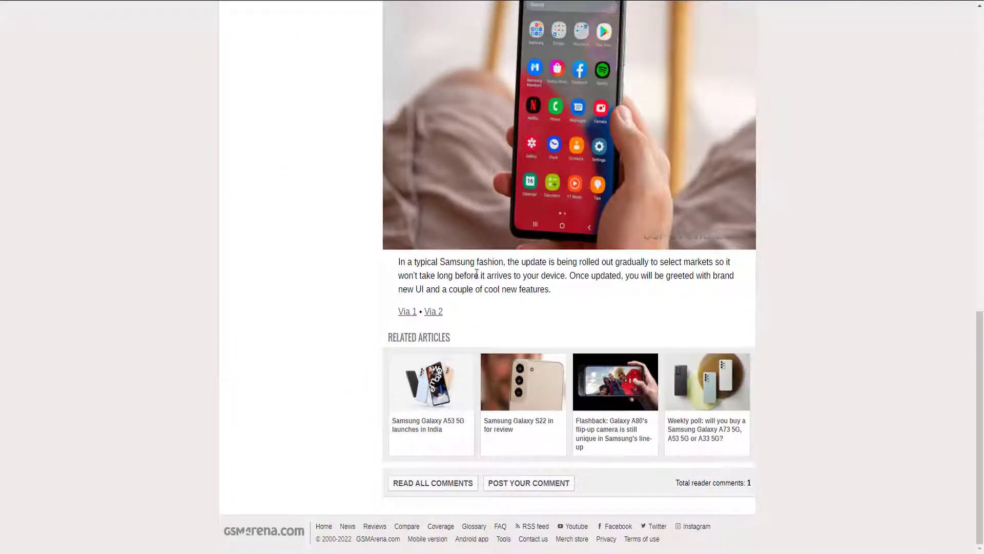